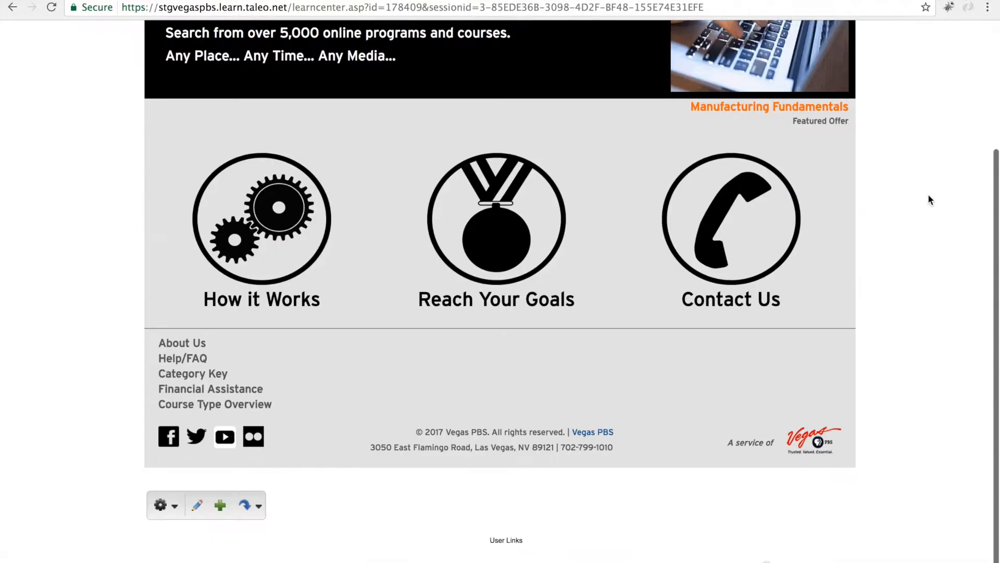
# Step: Open the Control Panel and go to the AICC Course Importer under Content
pyautogui.click(177, 513)
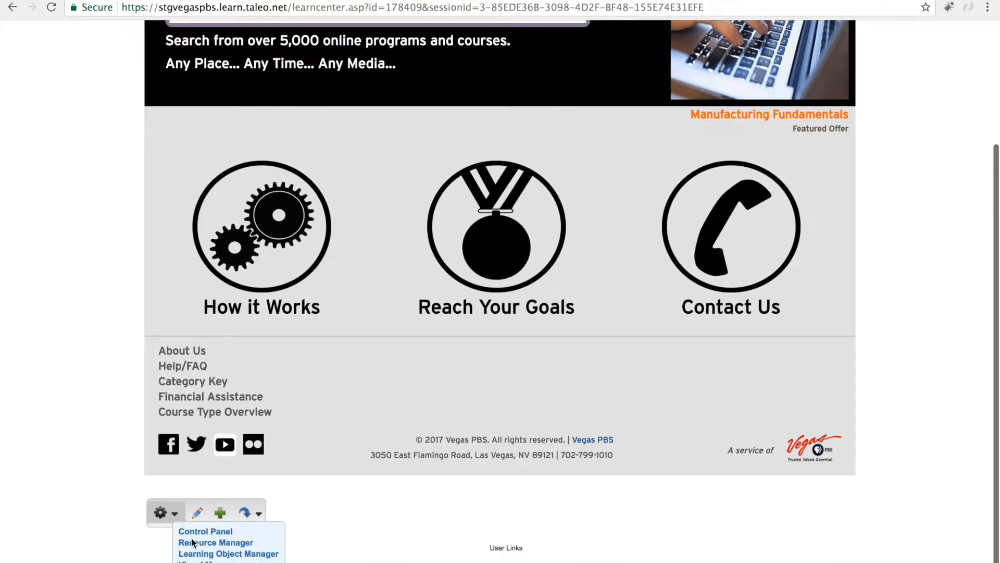
pyautogui.click(195, 531)
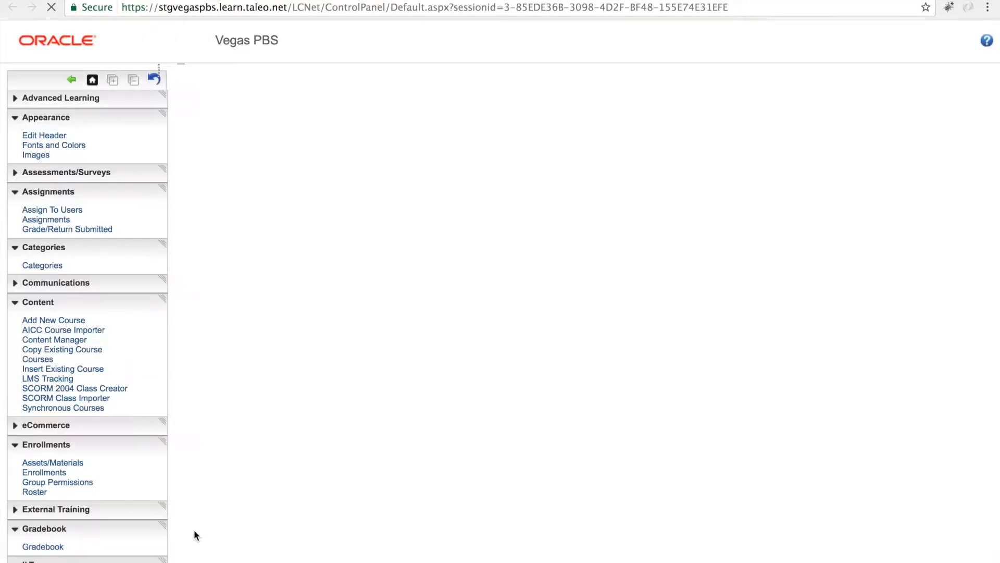
pyautogui.click(56, 330)
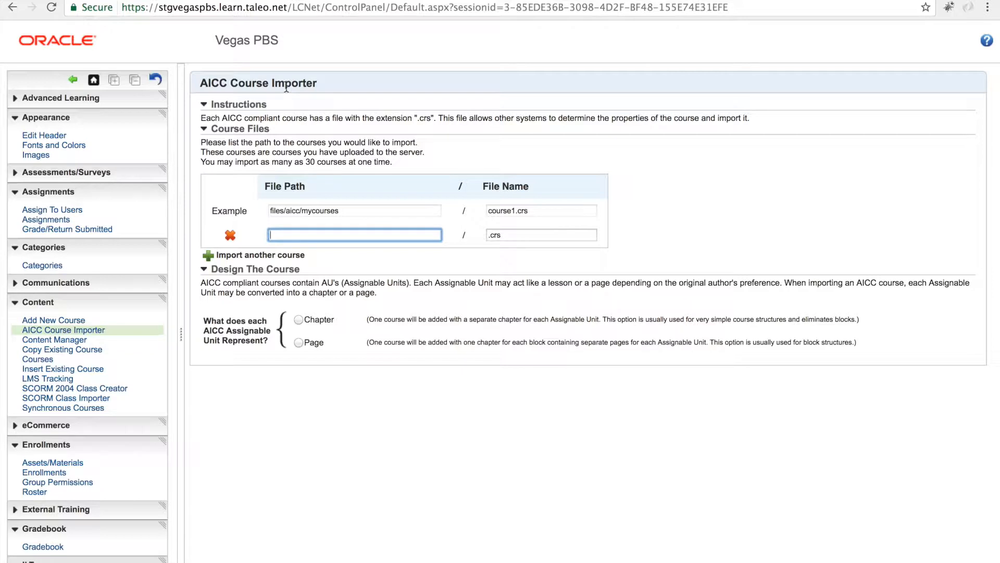
# Step: Collapse and expand the Instructions section to review the importer's guidance
pyautogui.click(205, 106)
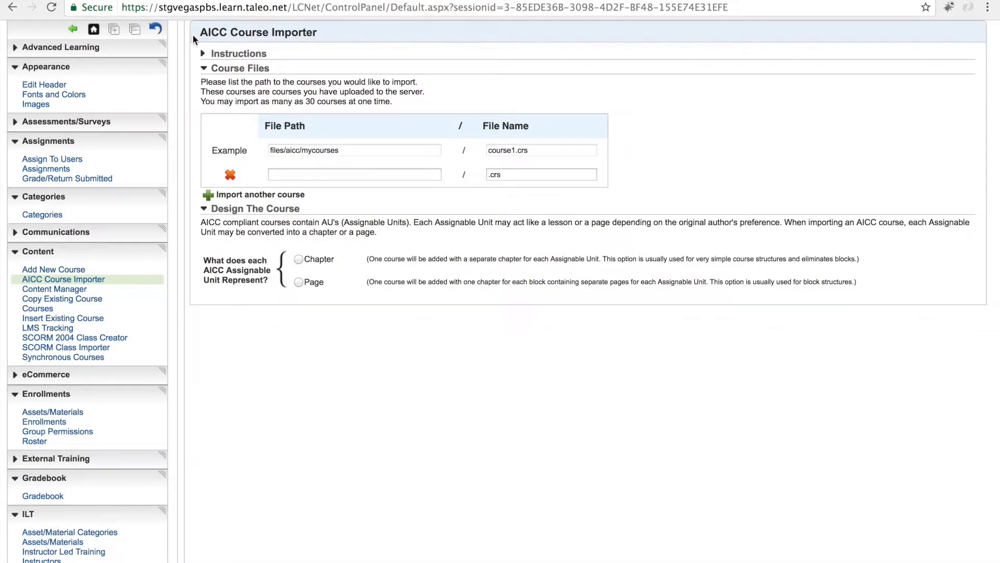
pyautogui.click(204, 54)
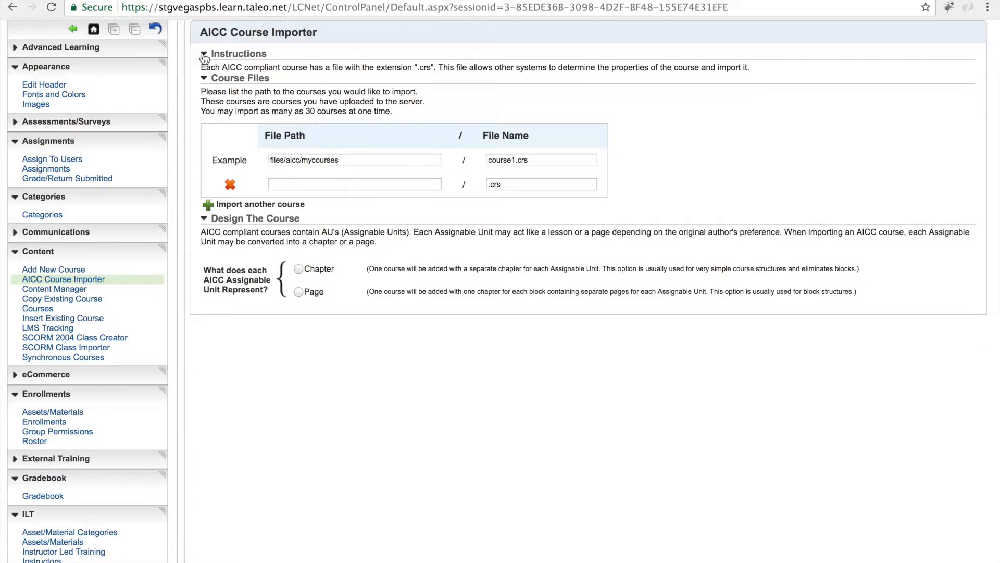
pyautogui.click(204, 54)
pyautogui.click(203, 54)
# Step: Enter the course file path files/aicc/SkillsoftCourses/at_pcsc_a01_dt_enus
pyautogui.click(307, 181)
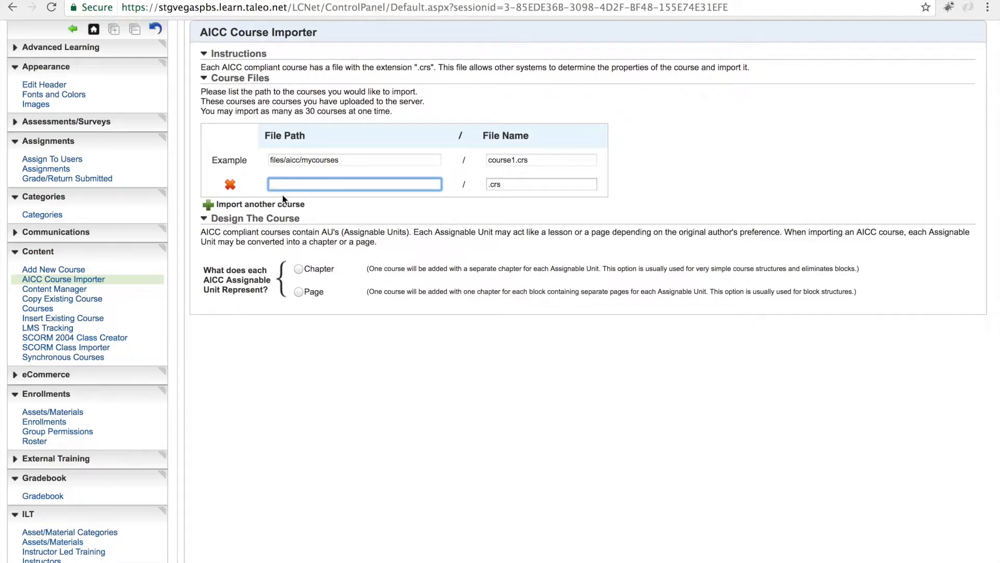
pyautogui.write('files/aicc/SkillsoftCour')
pyautogui.write('ses/at_pcsc_a')
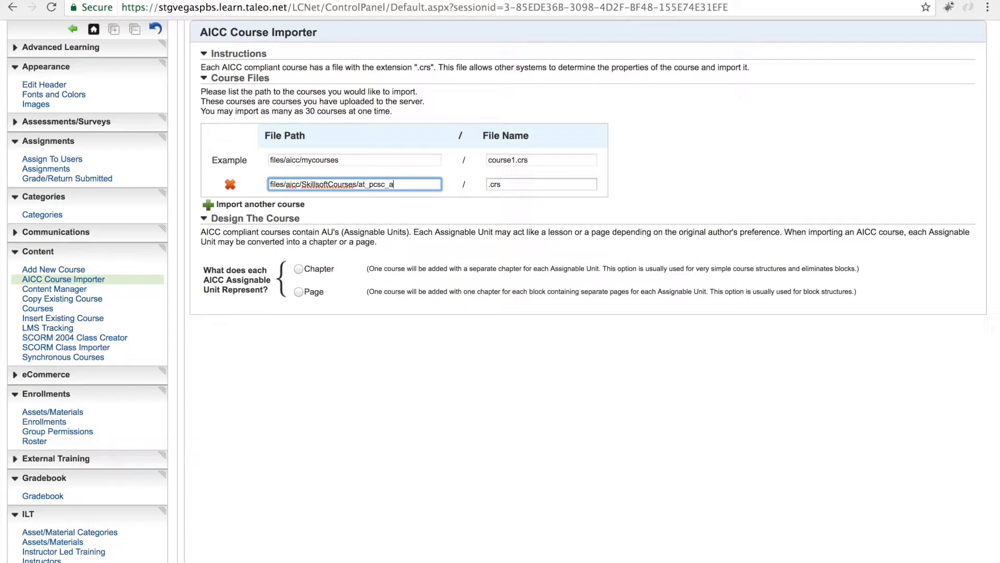
pyautogui.write('01_dt_enus')
# Step: Copy the course code from the path into the file name so it reads at_pcsc_a01_dt_enus.crs
pyautogui.moveTo(358, 185); pyautogui.dragTo(437, 189)
pyautogui.hotkey('ctrl', 'c')
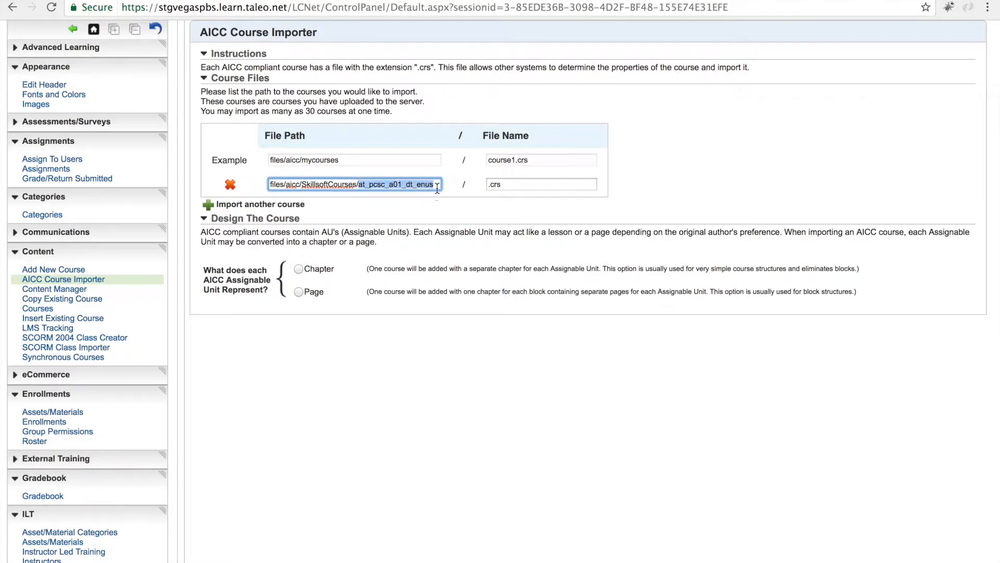
pyautogui.click(488, 185)
pyautogui.hotkey('ctrl', 'v')
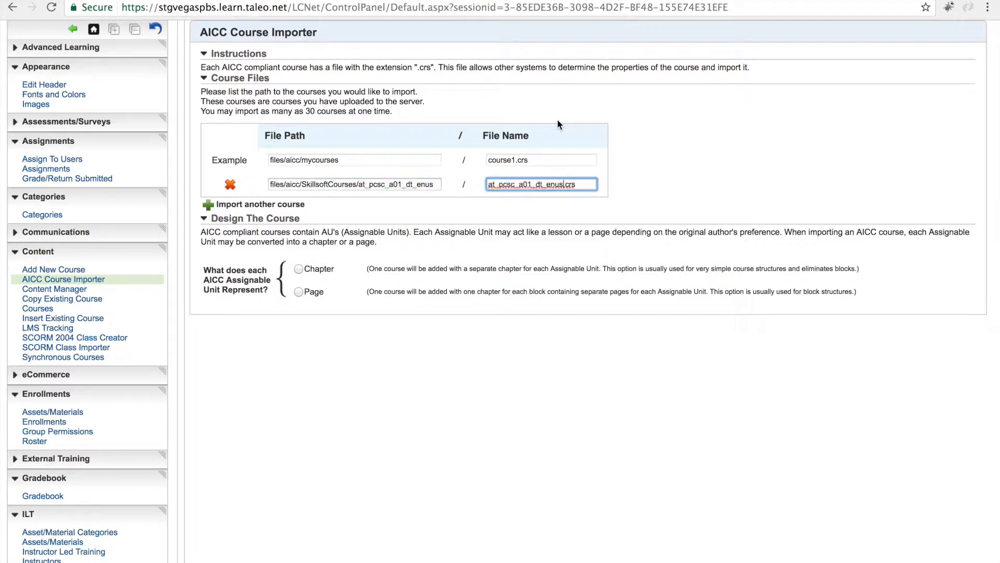
pyautogui.click(571, 186)
pyautogui.doubleClick(571, 185)
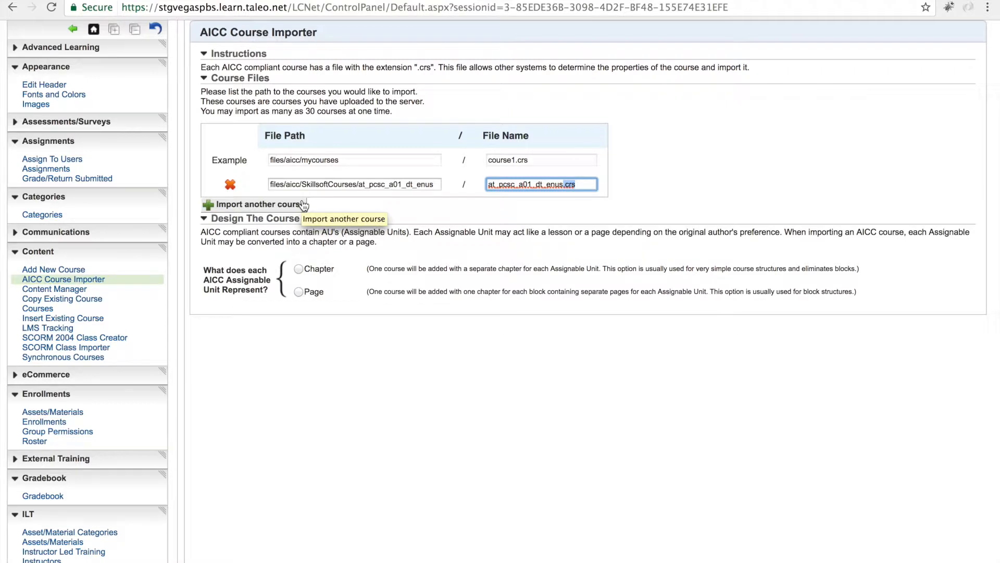
# Step: Add a second course row and remove it again
pyautogui.click(209, 208)
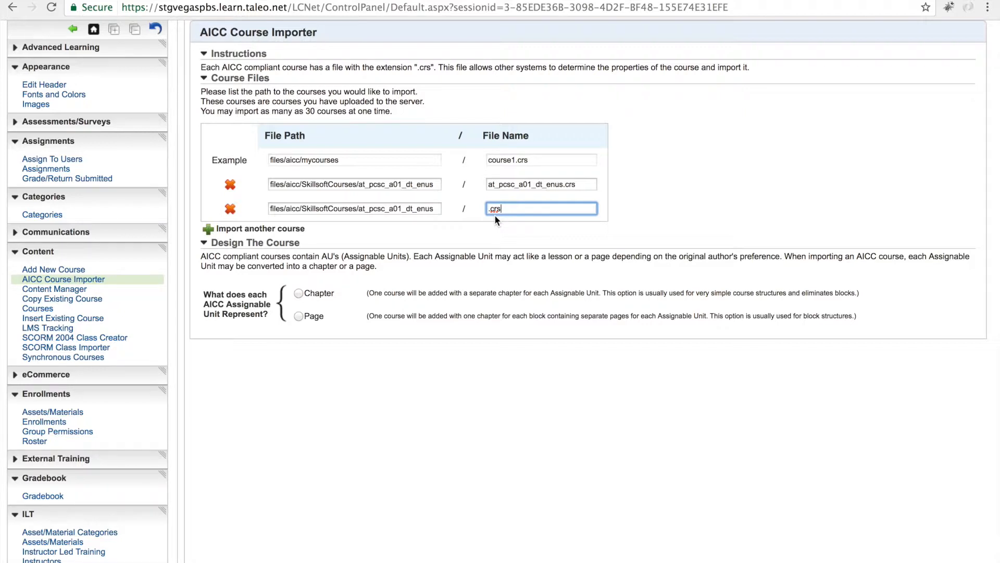
pyautogui.click(231, 210)
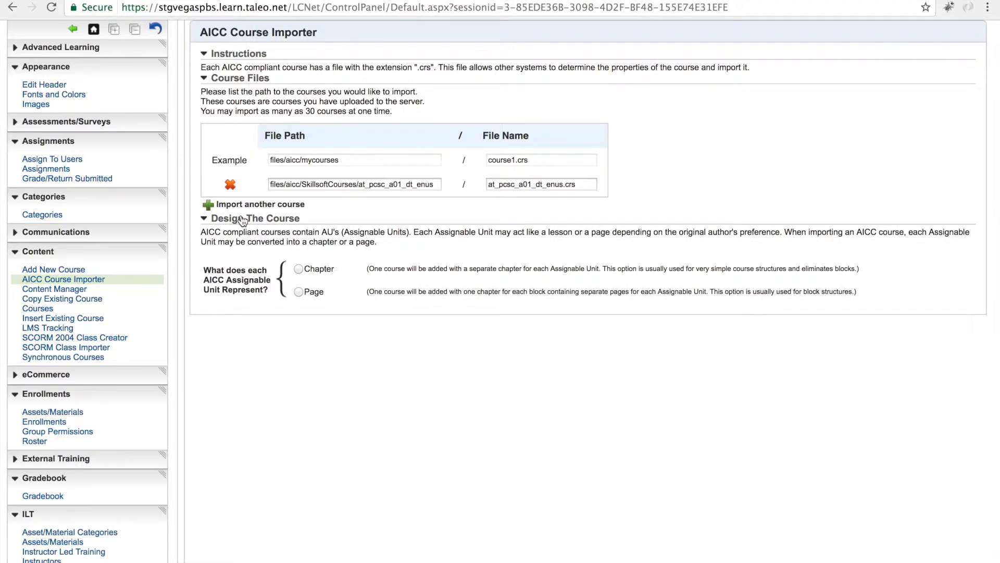
# Step: Represent each Assignable Unit as a Chapter and set the course to display As a link
pyautogui.click(298, 270)
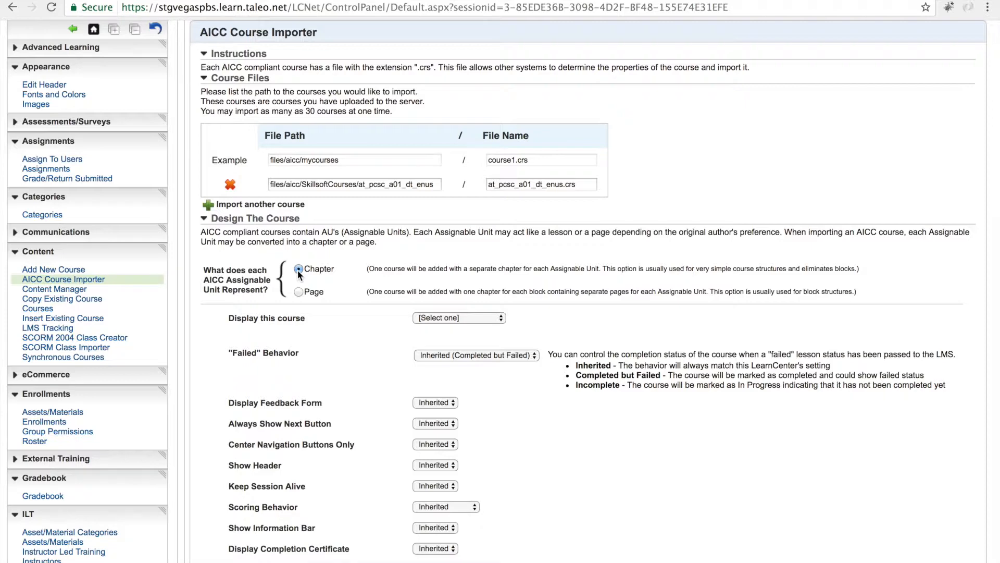
pyautogui.scroll(-2, 352, 434)
pyautogui.scroll(2, 352, 434)
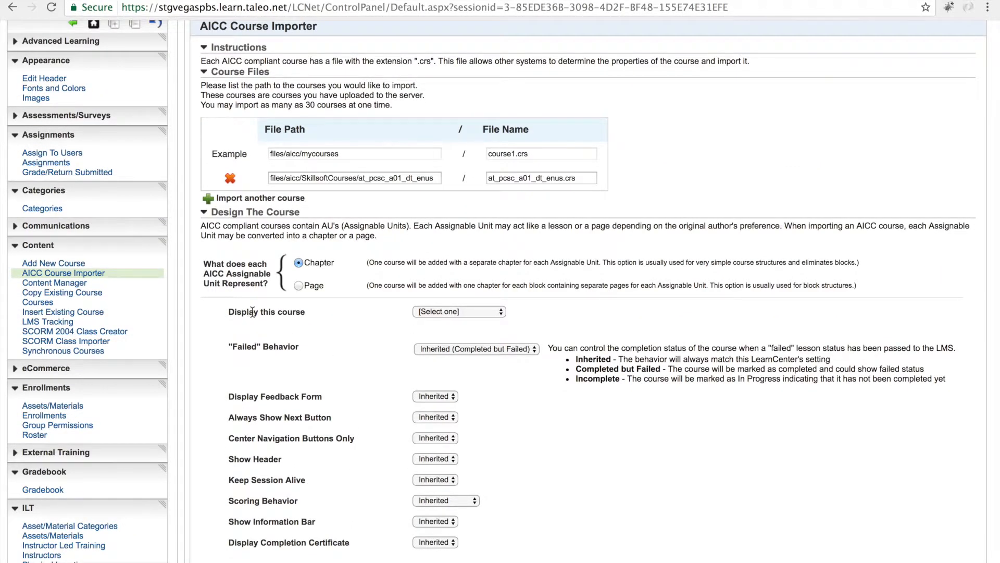
pyautogui.click(502, 314)
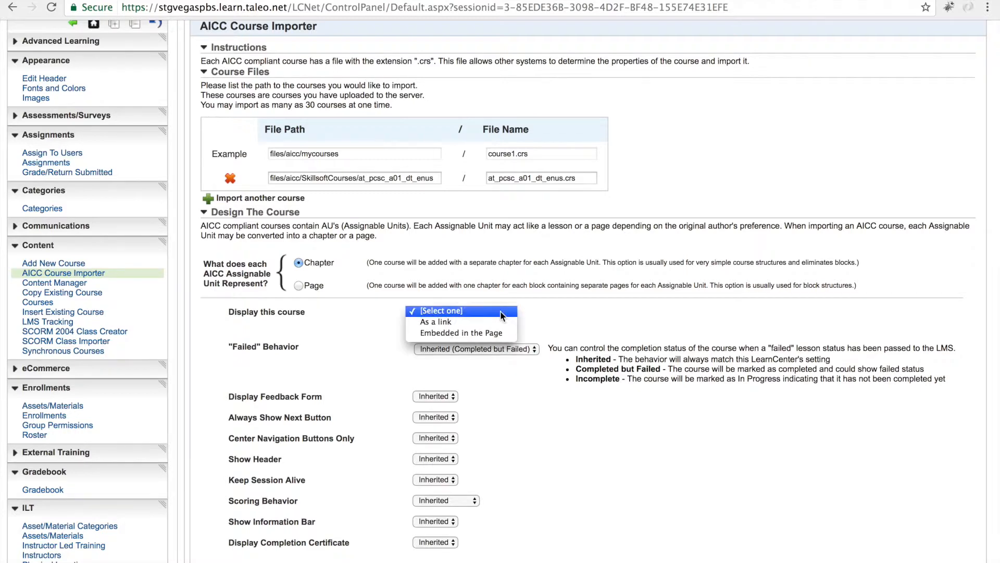
pyautogui.click(454, 322)
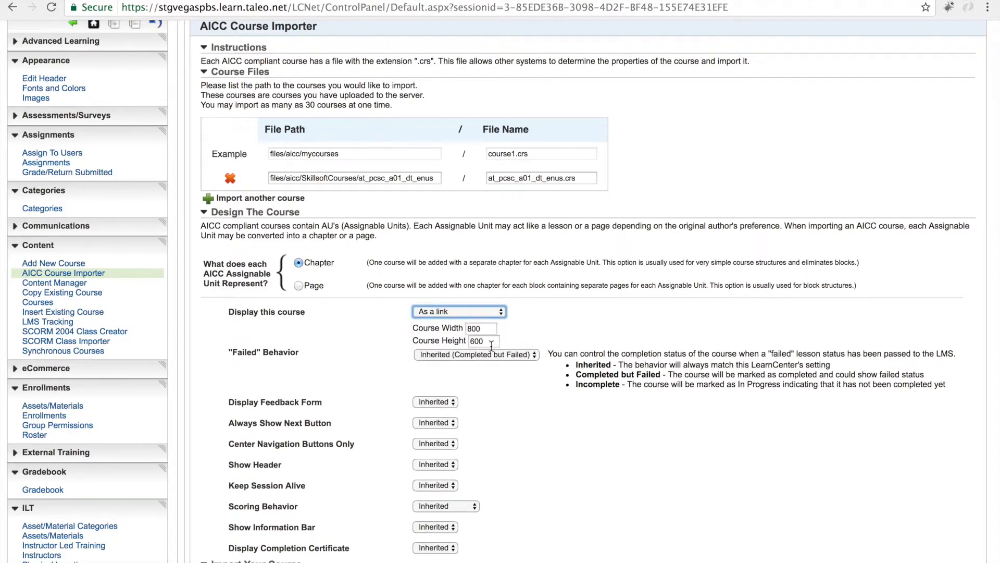
# Step: Choose to import the course into the public catalog as a New course
pyautogui.scroll(-2, 491, 345)
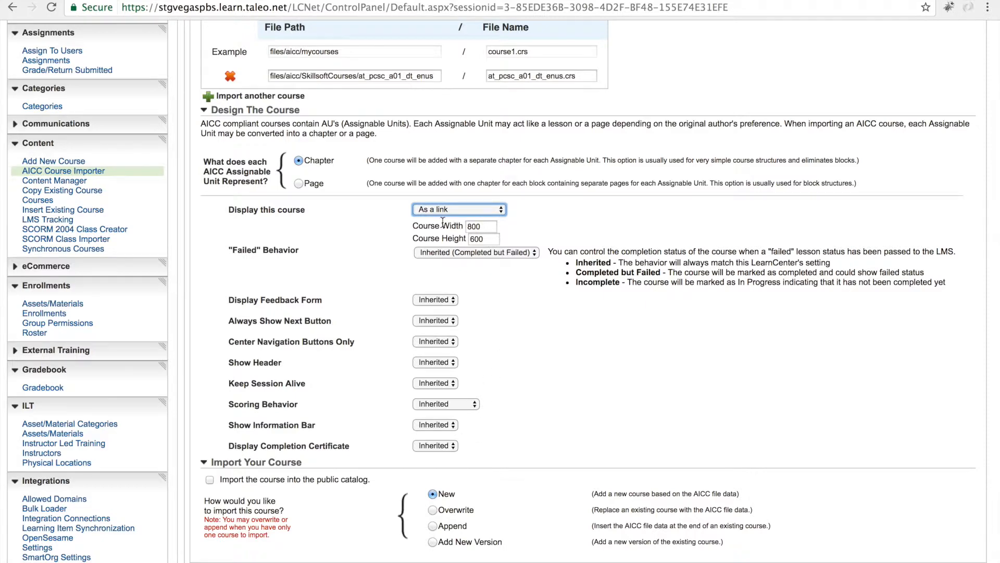
pyautogui.scroll(-3, 468, 428)
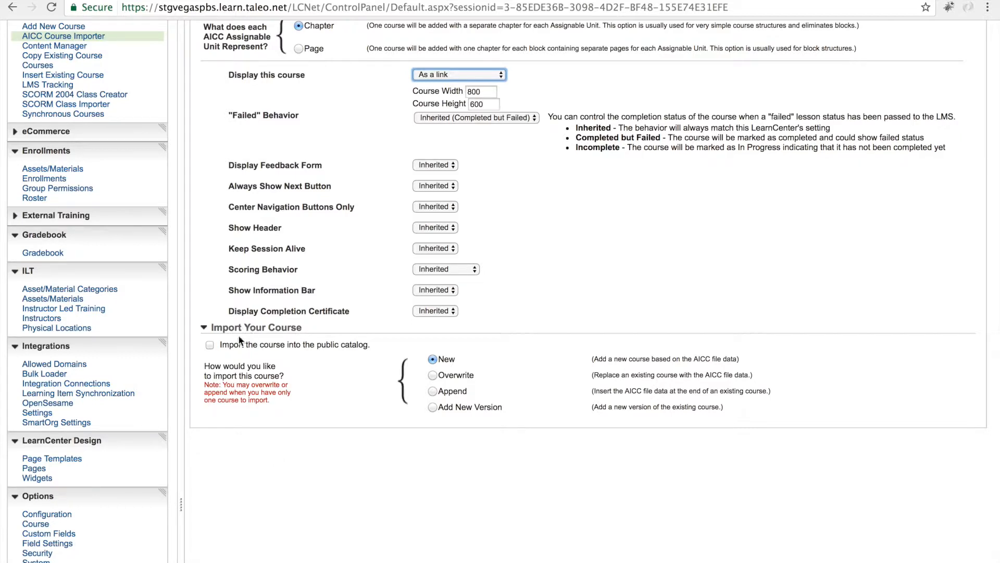
pyautogui.click(210, 345)
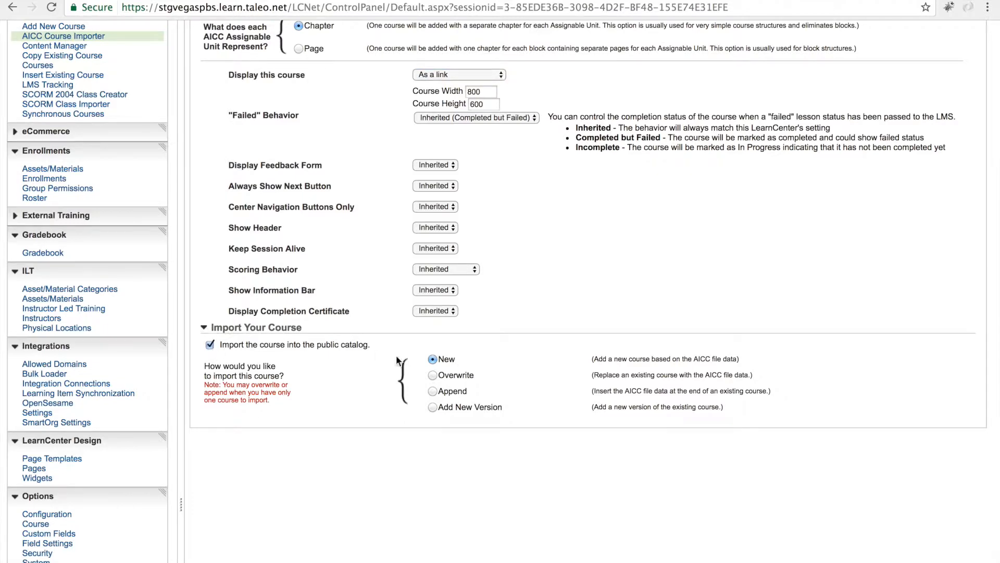
pyautogui.click(433, 359)
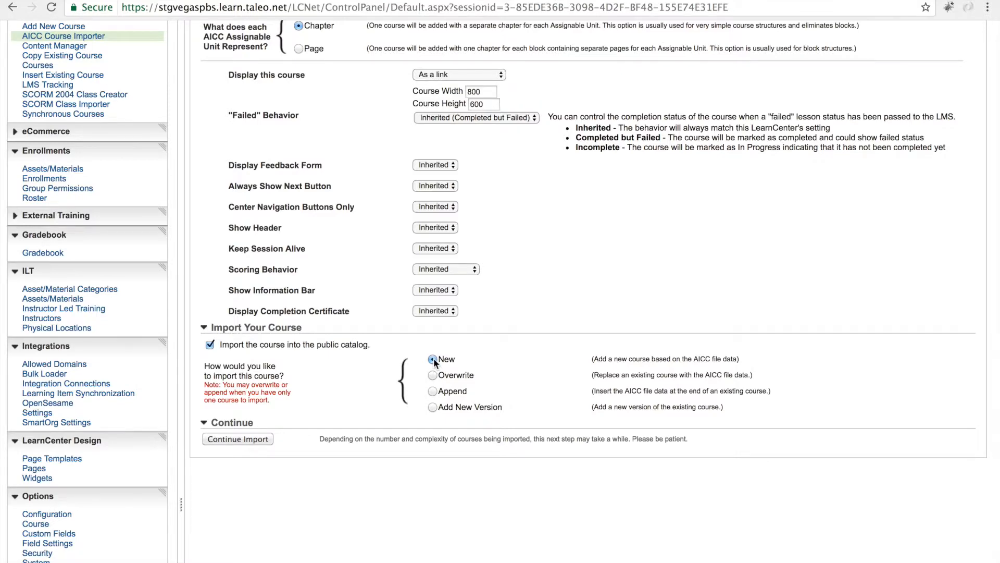
# Step: Continue the import and confirm importing the Adobe Photoshop CC Fundamentals course
pyautogui.scroll(-3, 433, 359)
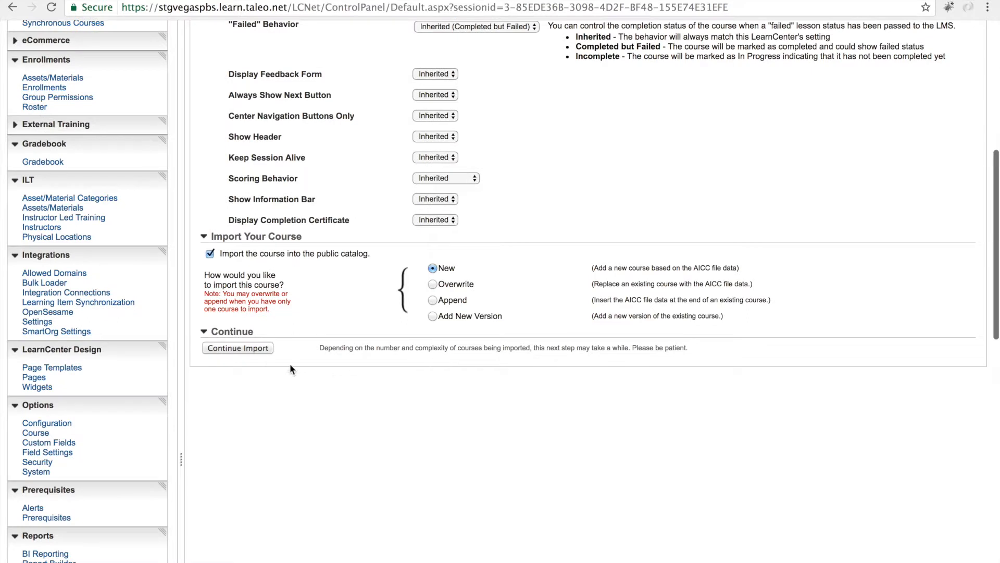
pyautogui.click(255, 348)
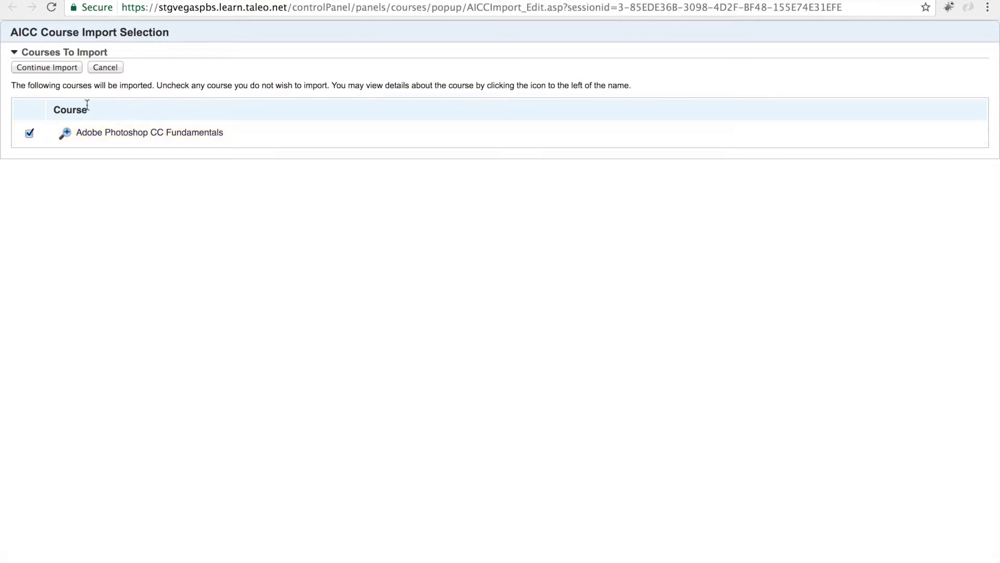
pyautogui.click(54, 70)
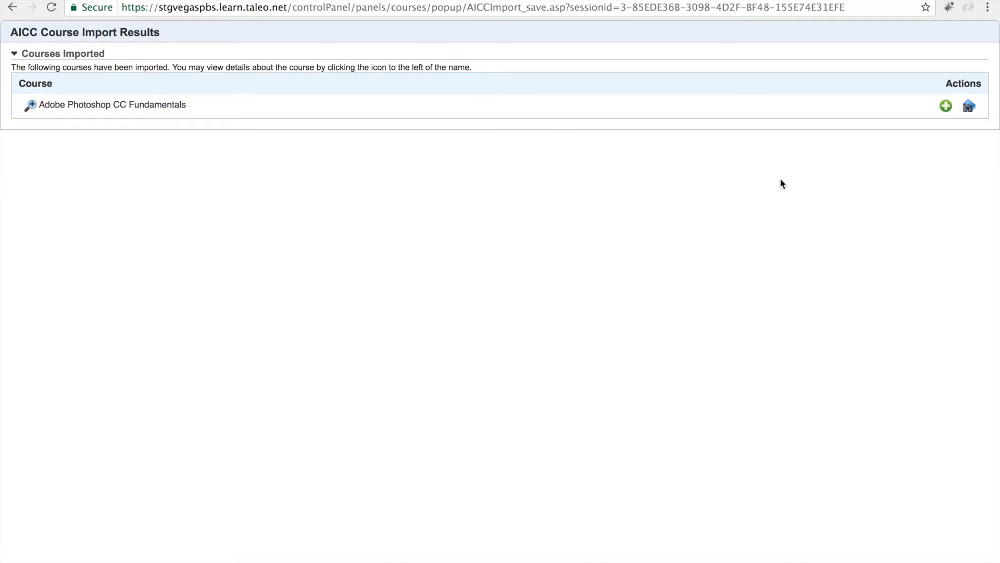
# Step: Preview the imported course and select its course ID in the address bar
pyautogui.click(969, 107)
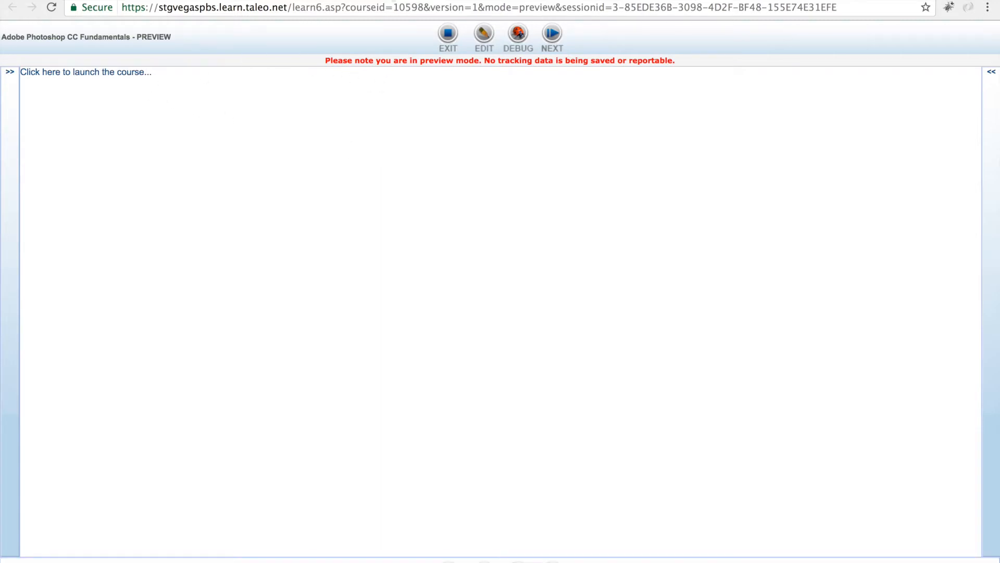
pyautogui.click(392, 7)
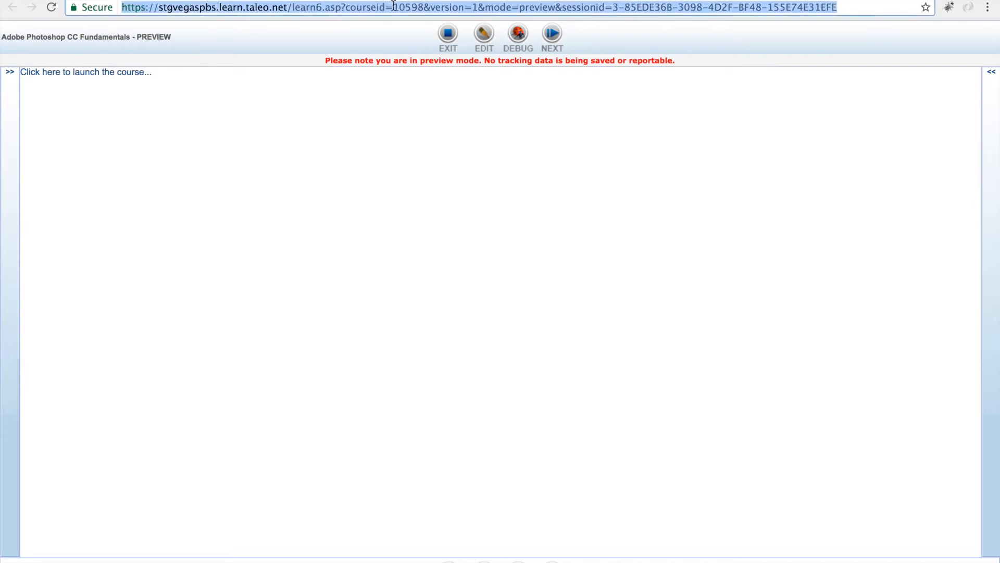
pyautogui.click(345, 8)
pyautogui.moveTo(345, 7); pyautogui.dragTo(426, 8)
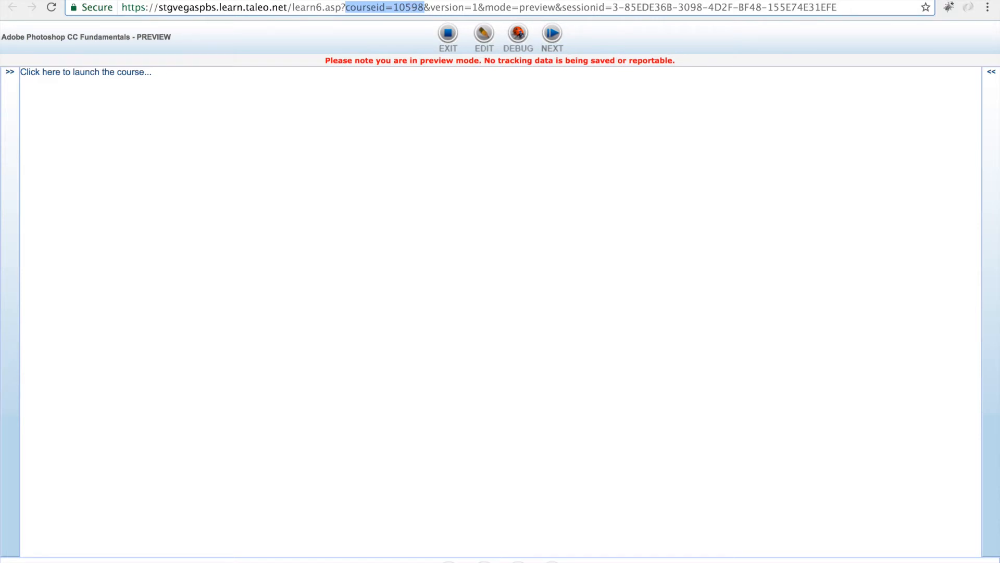
# Step: Close the preview and import results windows and return to the course importer form
pyautogui.press('super+w')
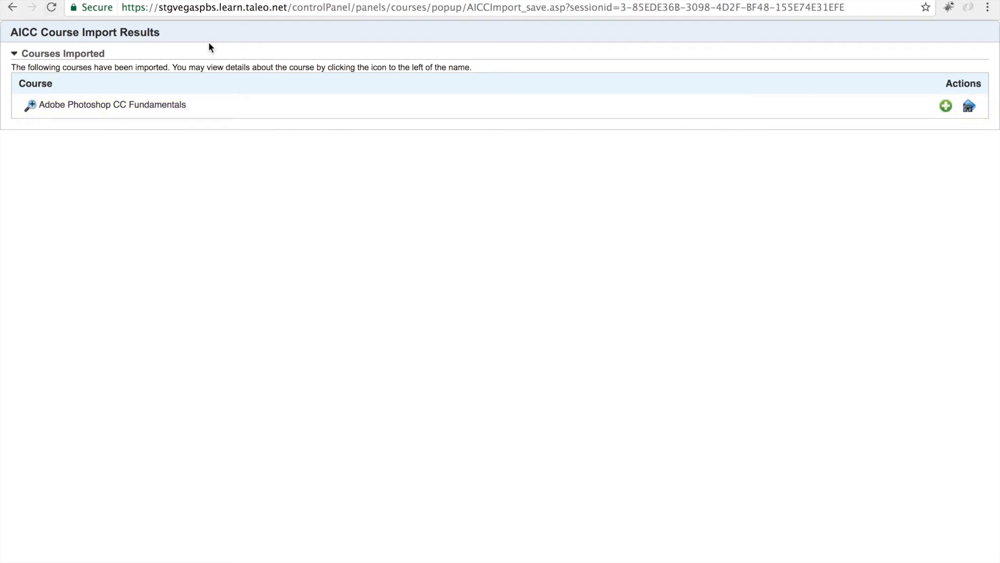
pyautogui.press('super+w')
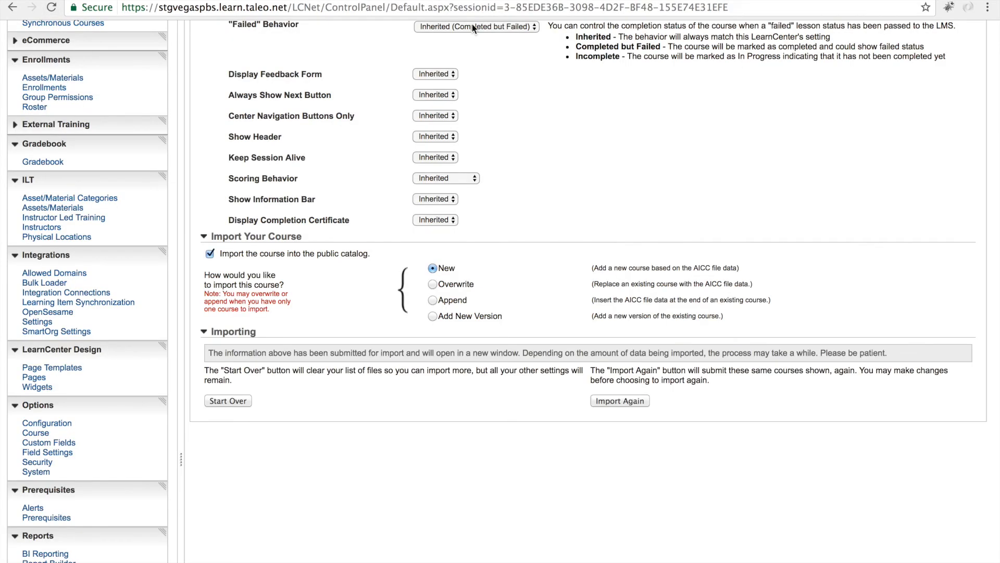
pyautogui.scroll(8, 475, 205)
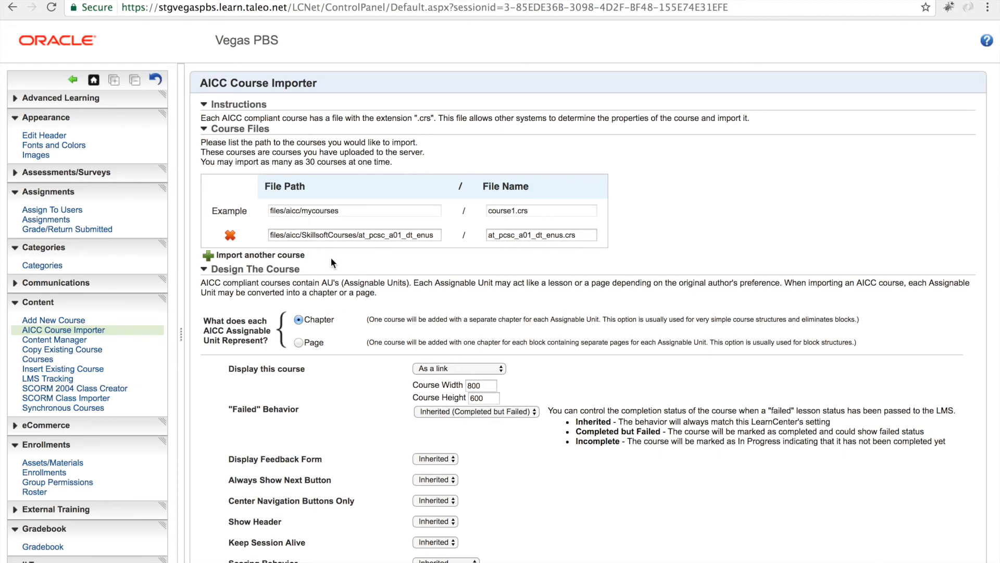
pyautogui.scroll(-5, 330, 257)
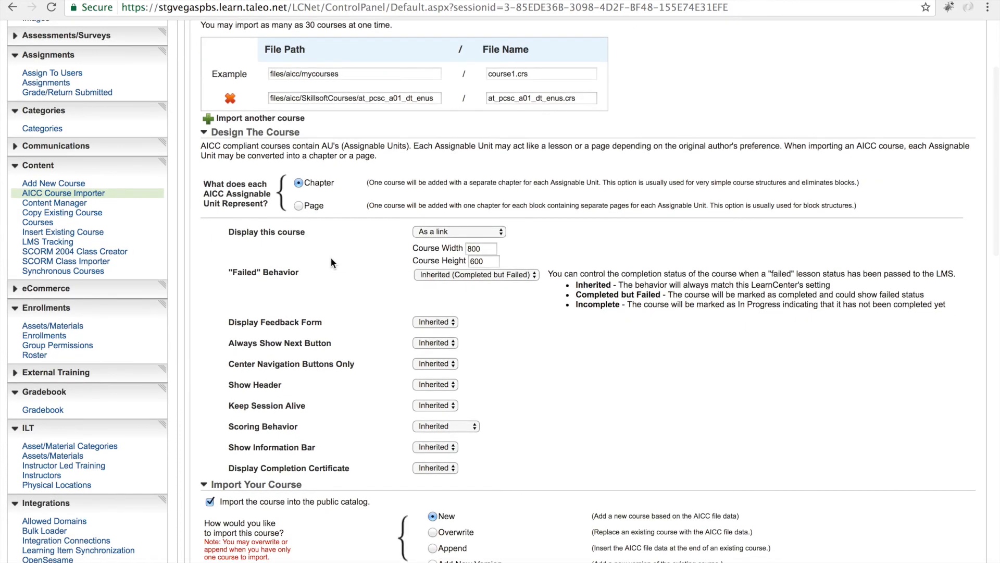